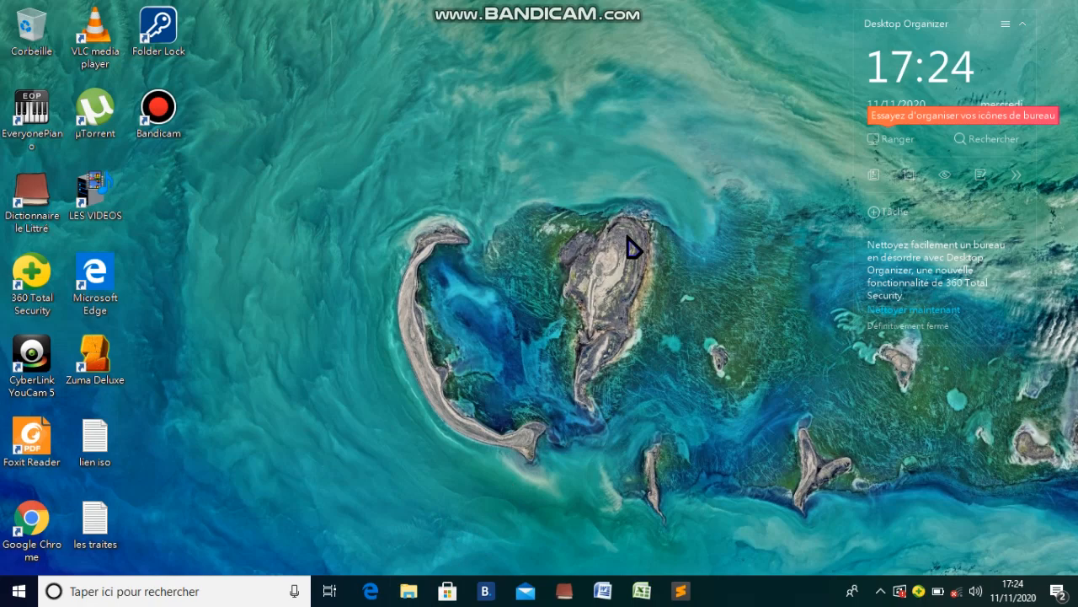
# Open the system folder inside Windows\diagnostics on the Acer (C:) drive in File Explorer
pyautogui.press('super+e')
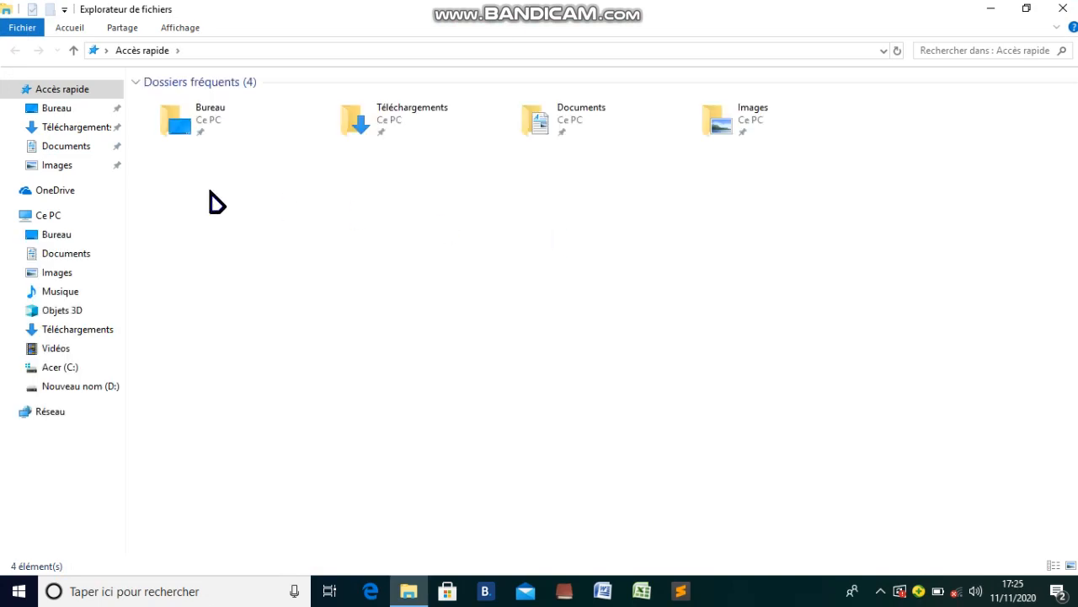
pyautogui.click(72, 217)
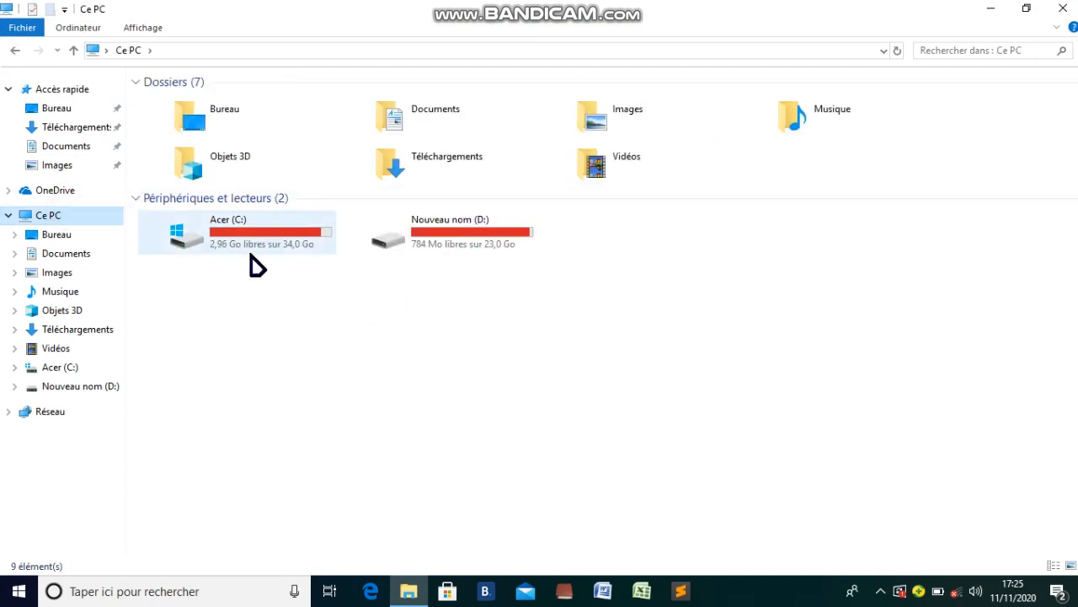
pyautogui.moveTo(257, 266)
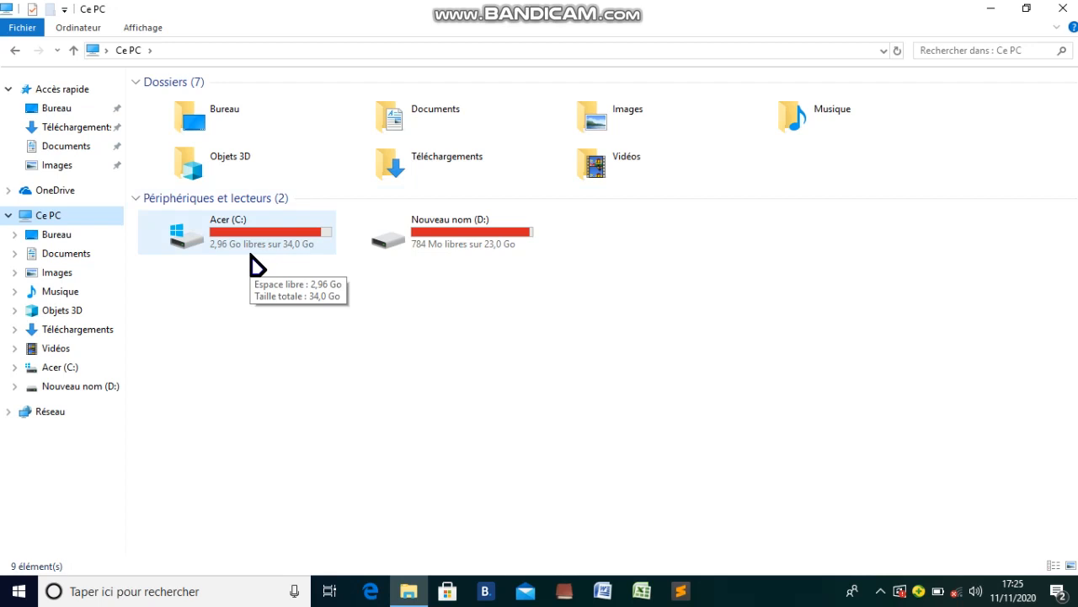
pyautogui.doubleClick(252, 260)
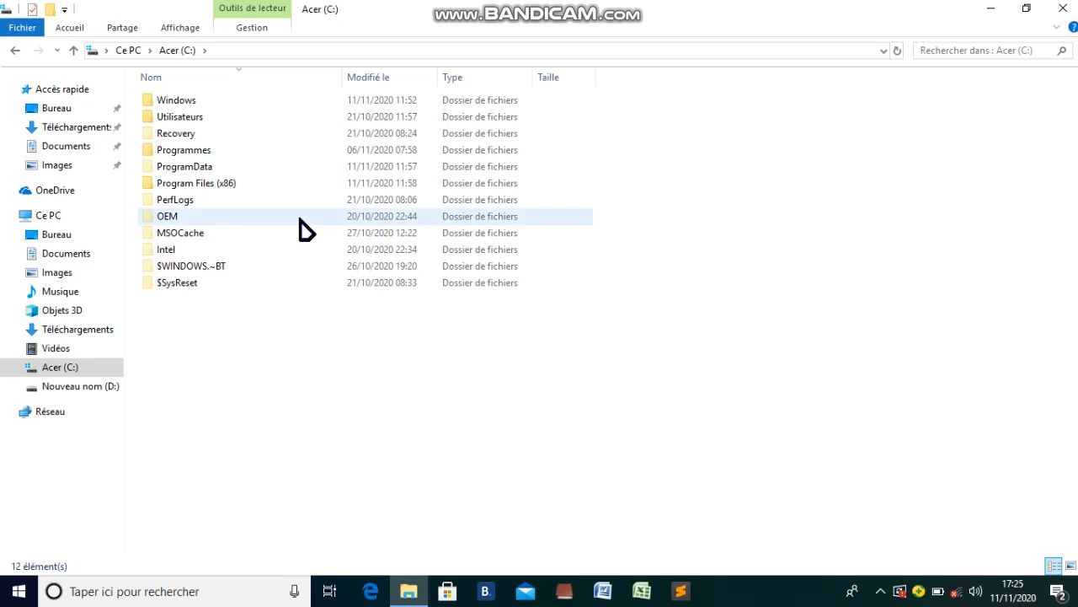
pyautogui.doubleClick(200, 107)
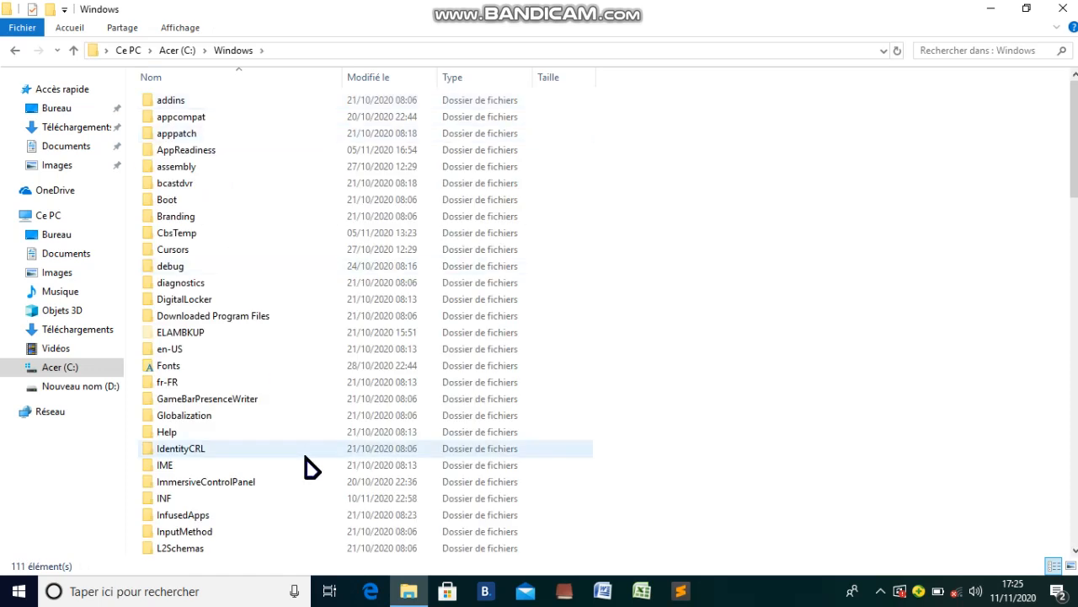
pyautogui.doubleClick(215, 284)
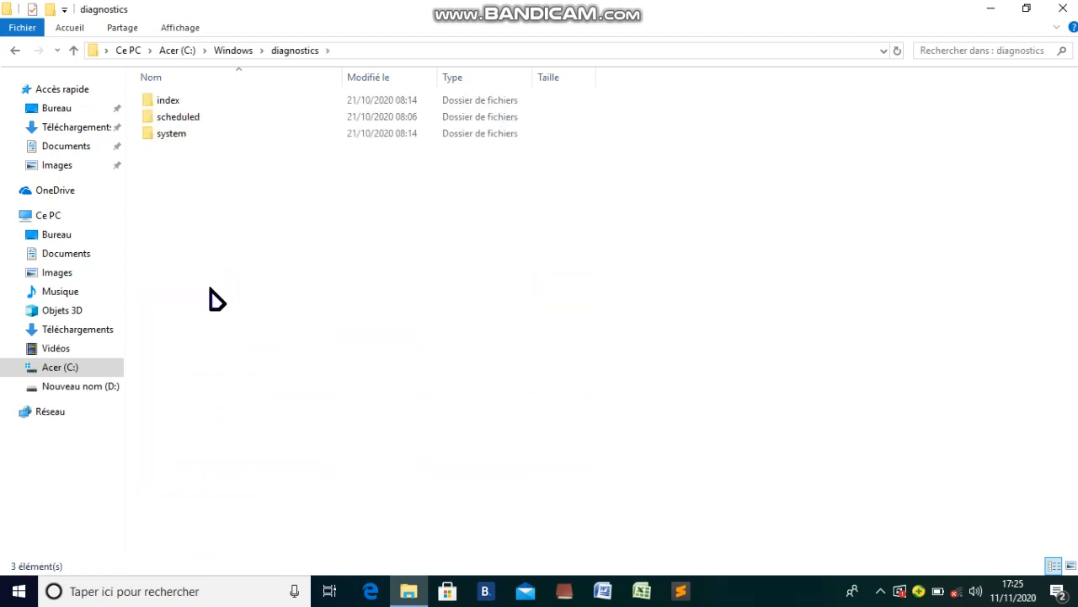
pyautogui.doubleClick(175, 133)
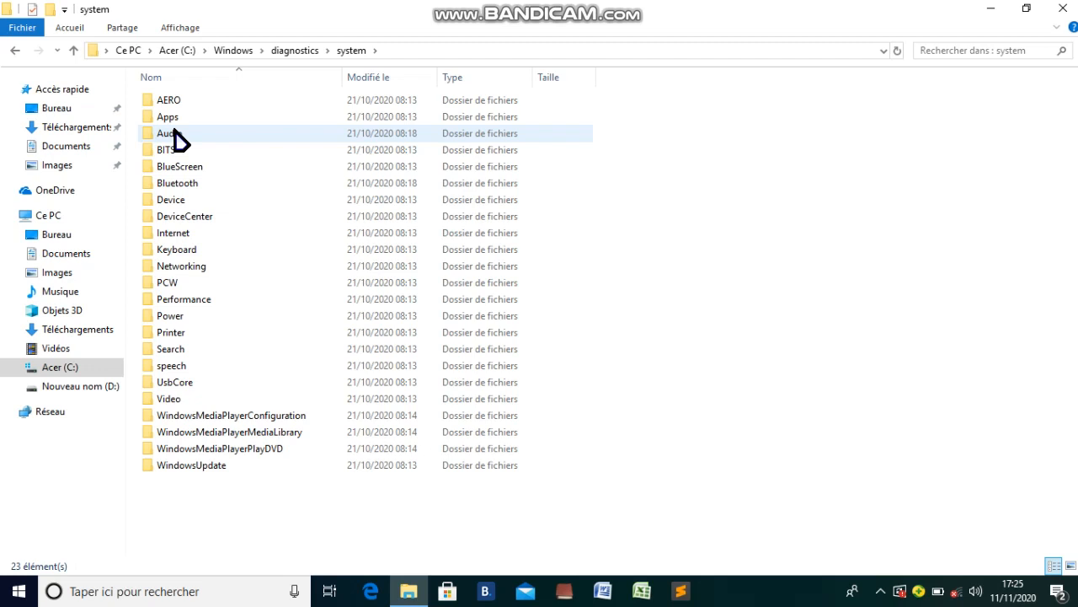
# Run the DiagPackage troubleshooter from the BlueScreen folder through to the end, and close its window
pyautogui.moveTo(176, 178)
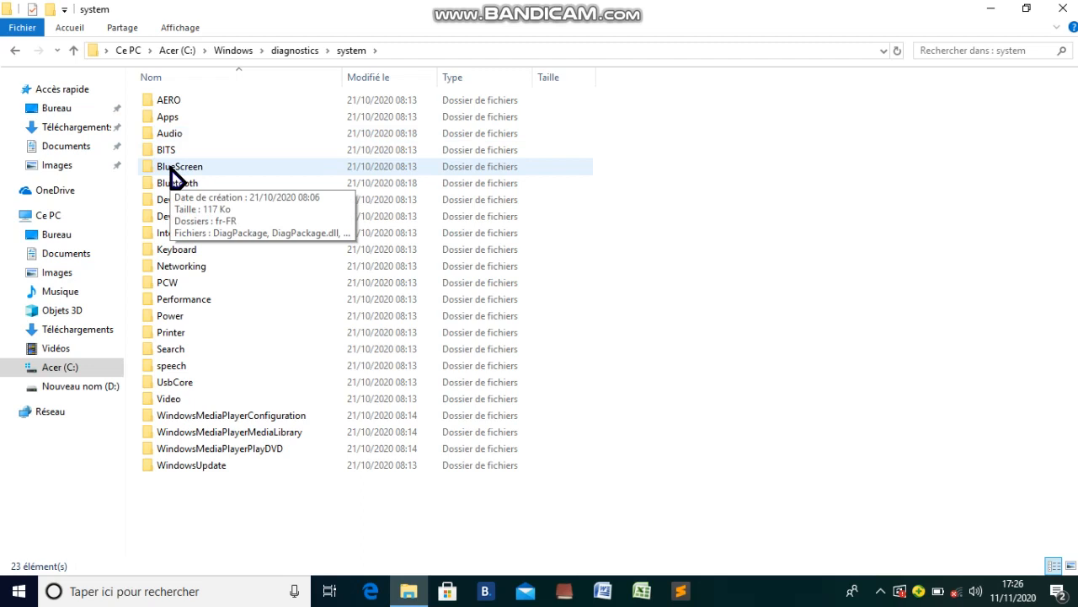
pyautogui.doubleClick(175, 178)
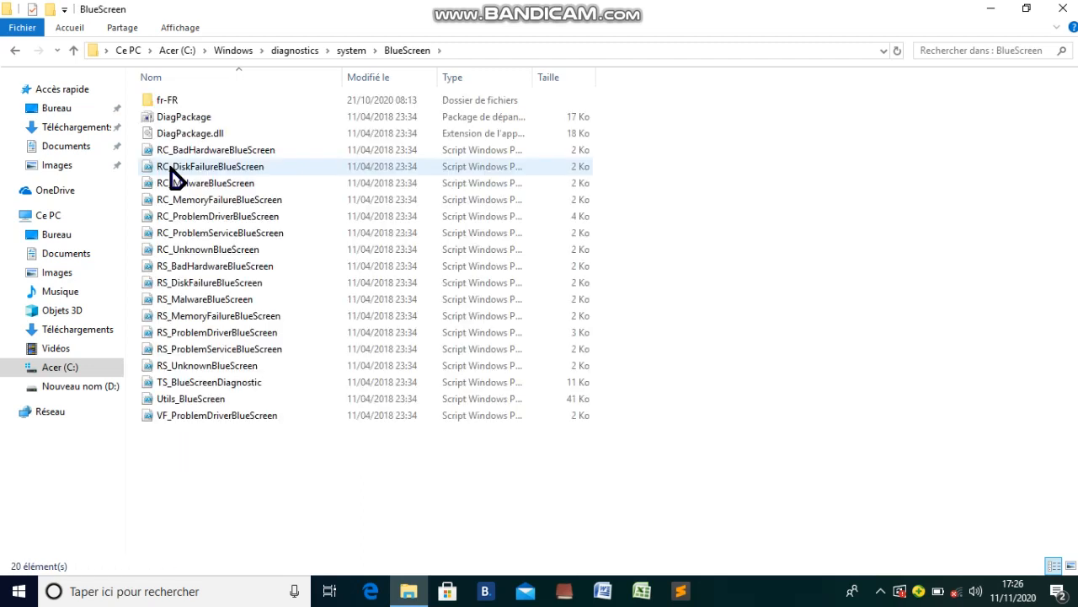
pyautogui.click(153, 121)
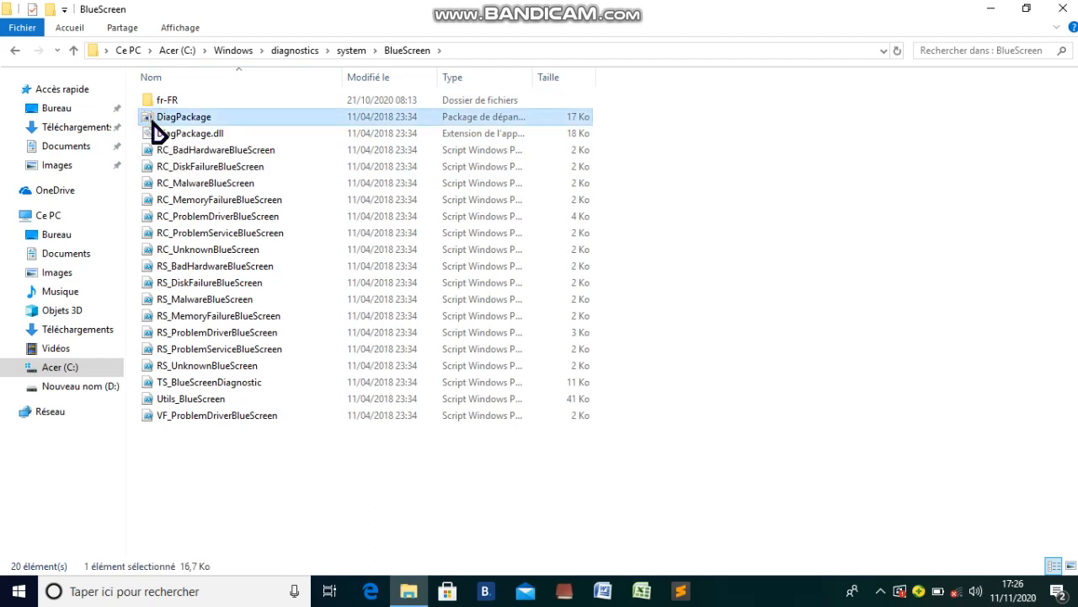
pyautogui.doubleClick(155, 120)
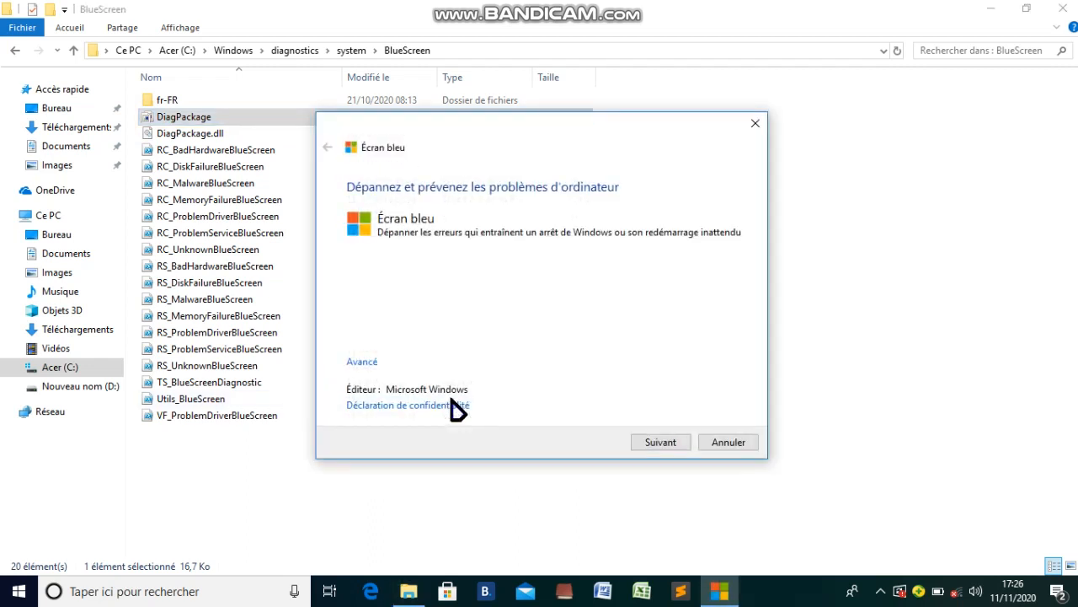
pyautogui.click(665, 446)
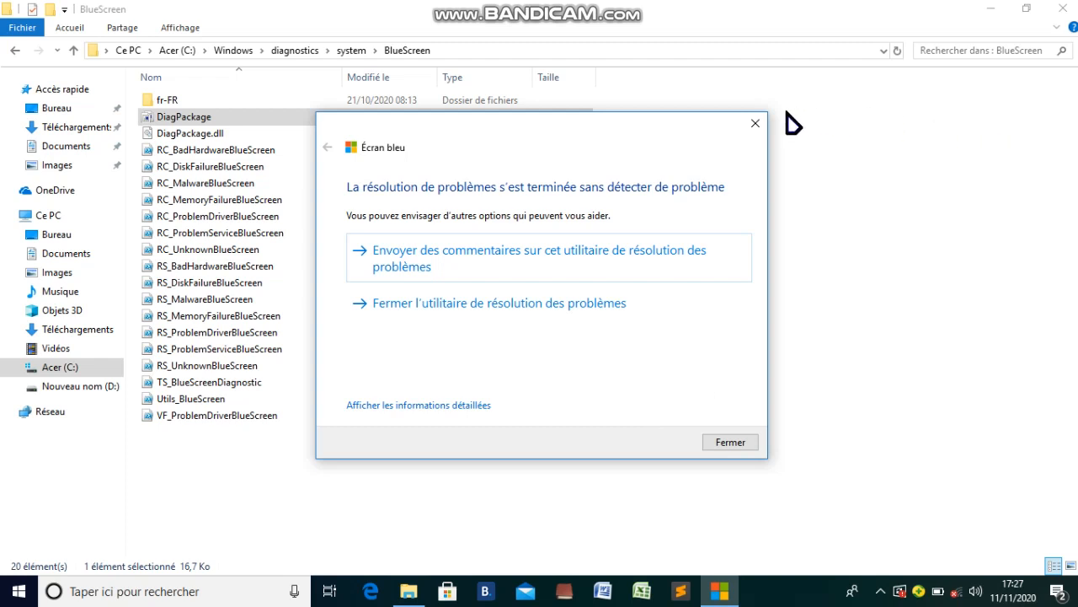
pyautogui.click(756, 124)
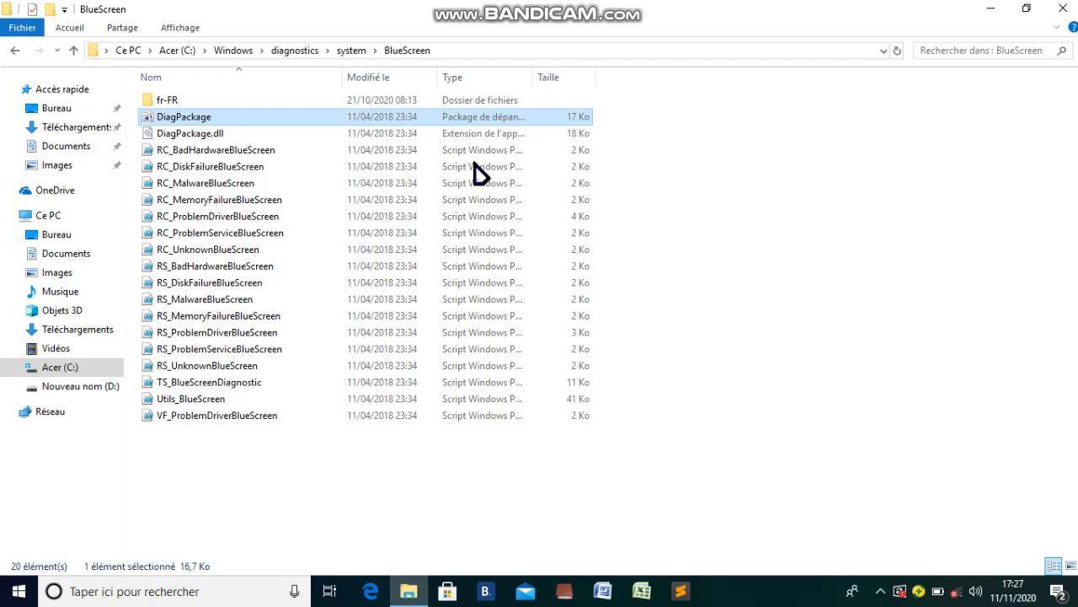
# Locate the DiagPackage file in the Keyboard diagnostics folder without running it, and return to the system folder
pyautogui.click(14, 51)
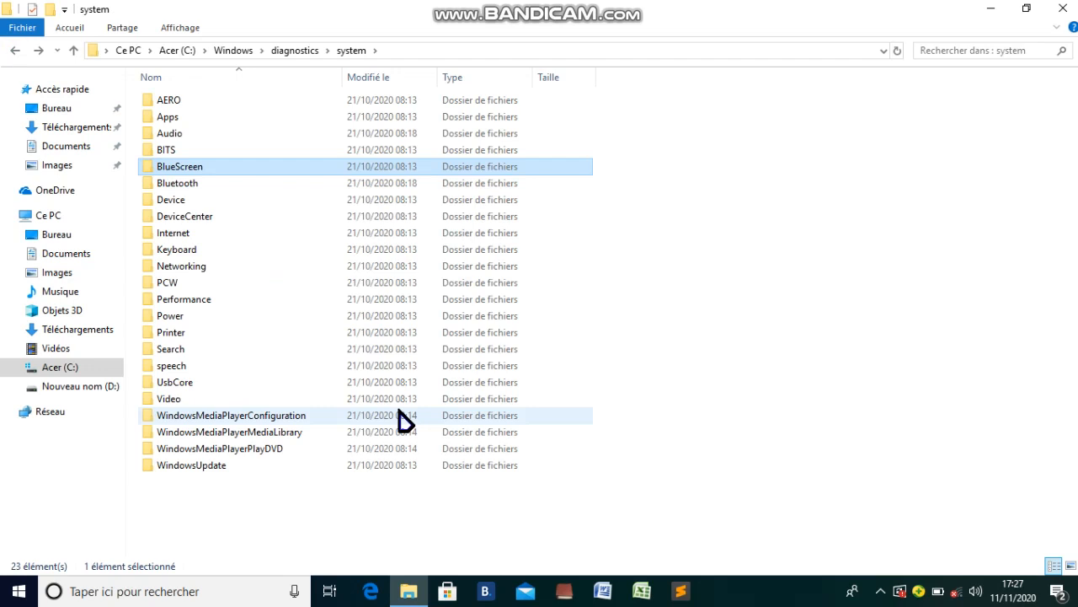
pyautogui.doubleClick(177, 252)
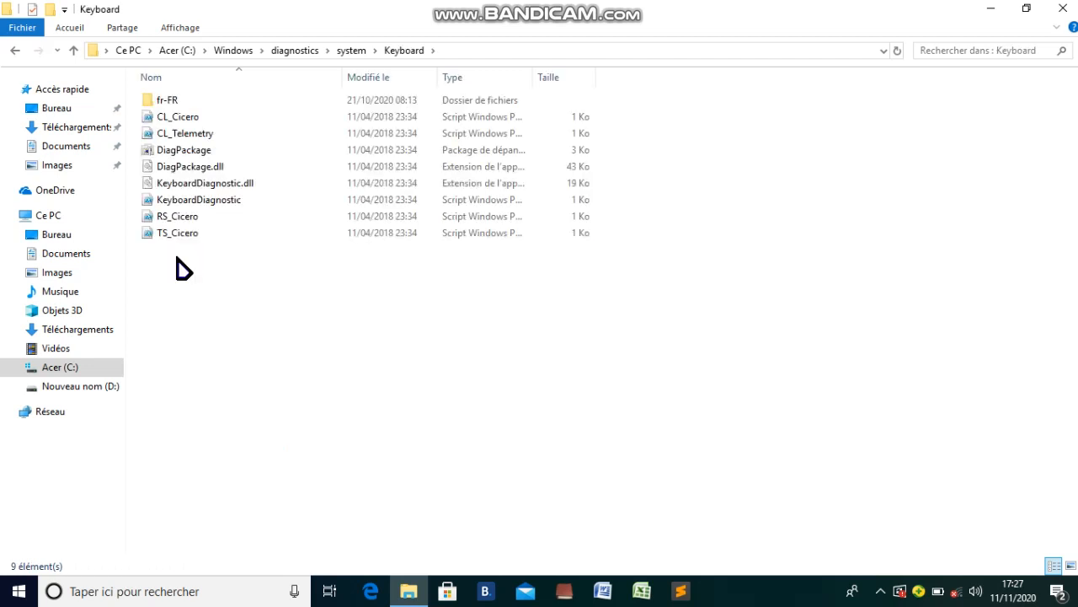
pyautogui.click(181, 153)
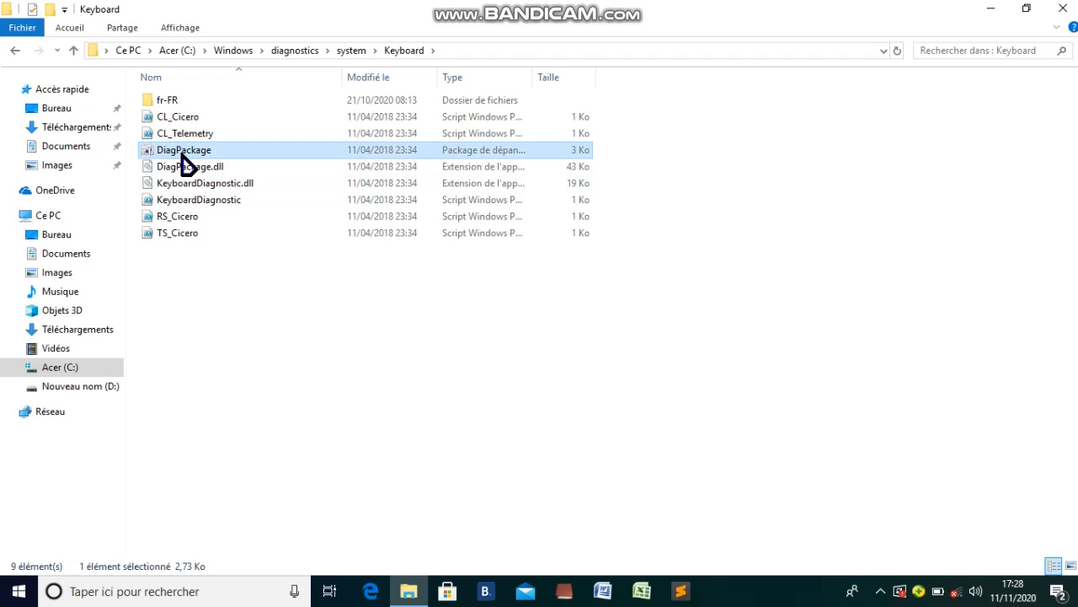
pyautogui.hotkey('alt', 'Up')
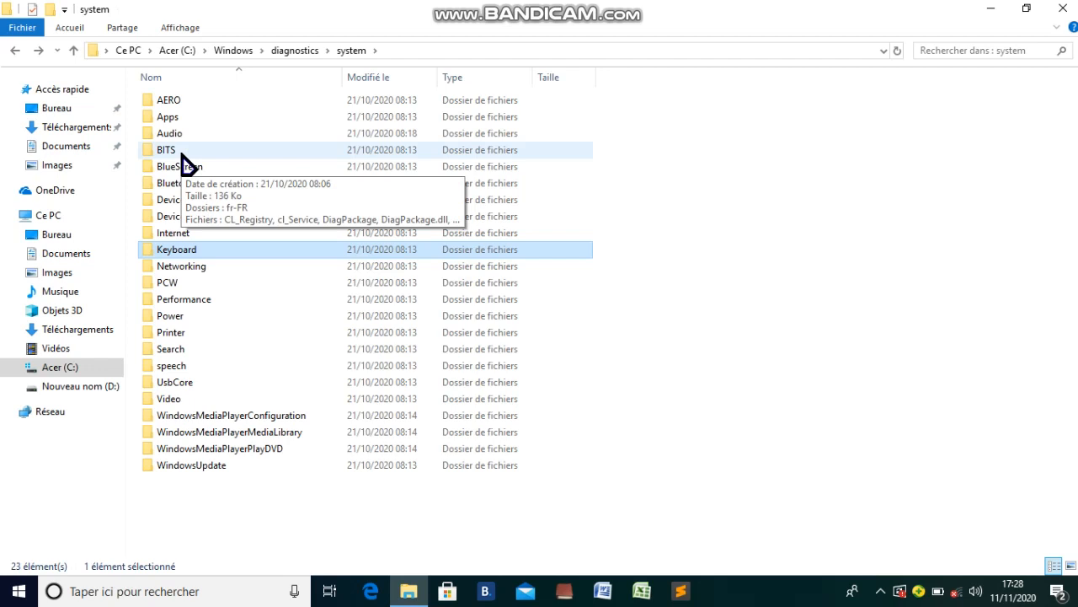
# View the contents of the PCW diagnostics folder and return to the system folder
pyautogui.press('Down')
pyautogui.press('Down')
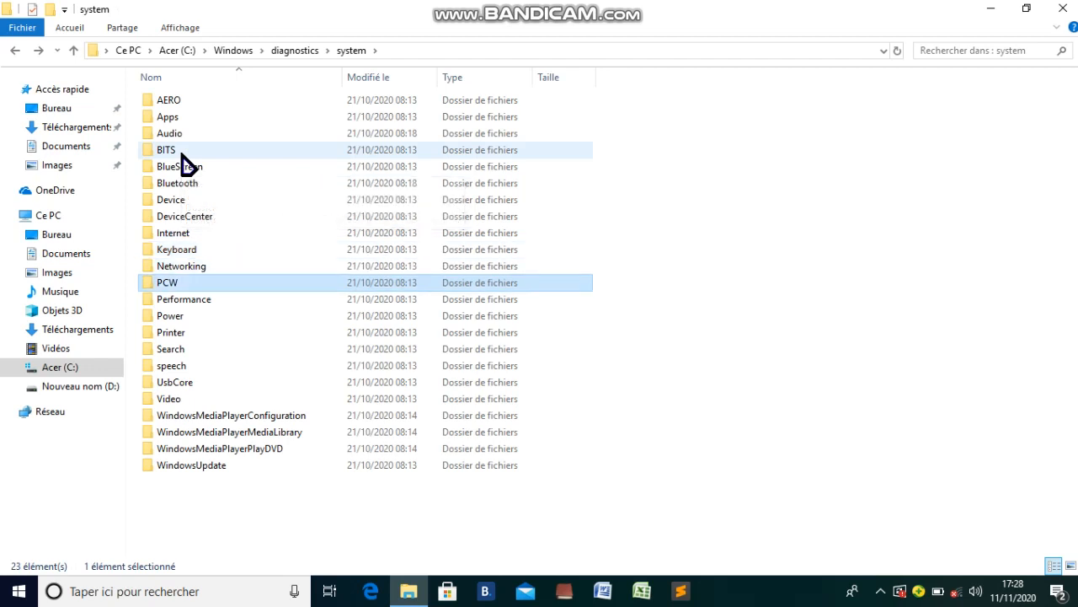
pyautogui.press('Return')
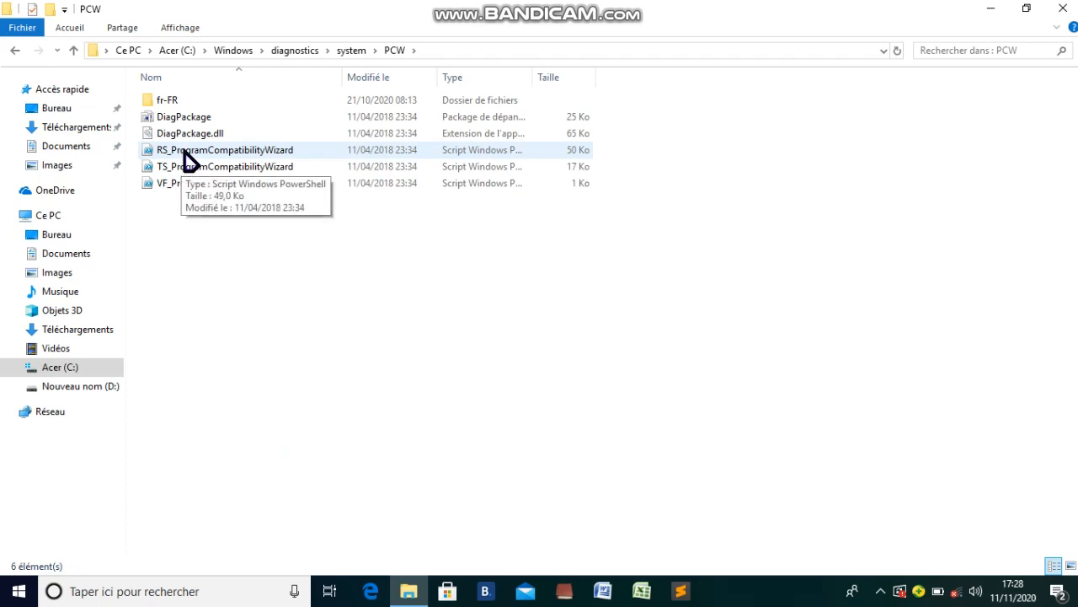
pyautogui.press('BackSpace')
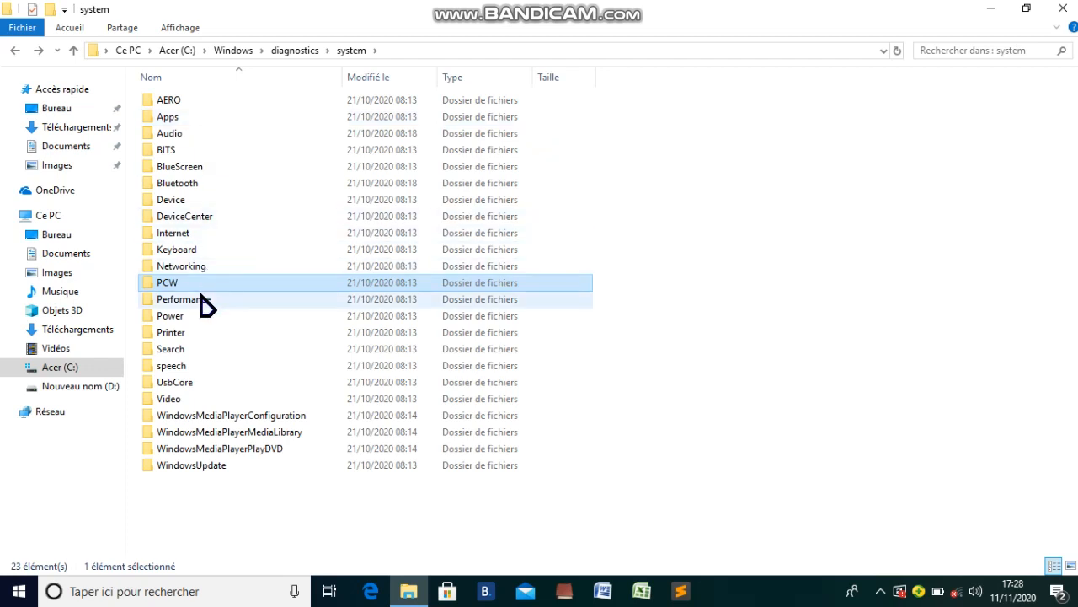
# View the contents of the Power diagnostics folder and return to the system folder
pyautogui.click(202, 303)
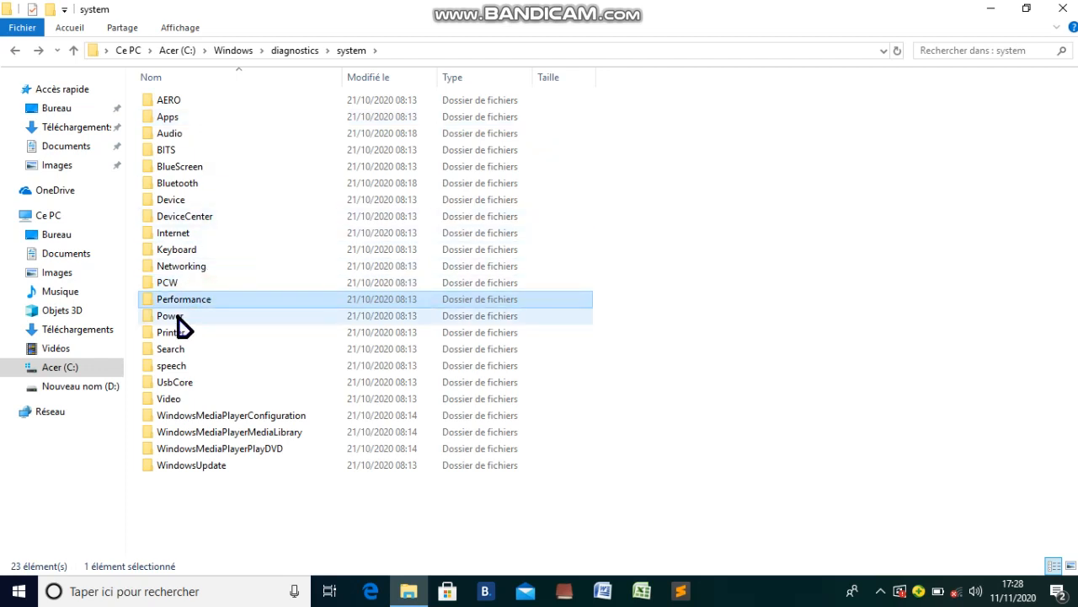
pyautogui.click(177, 317)
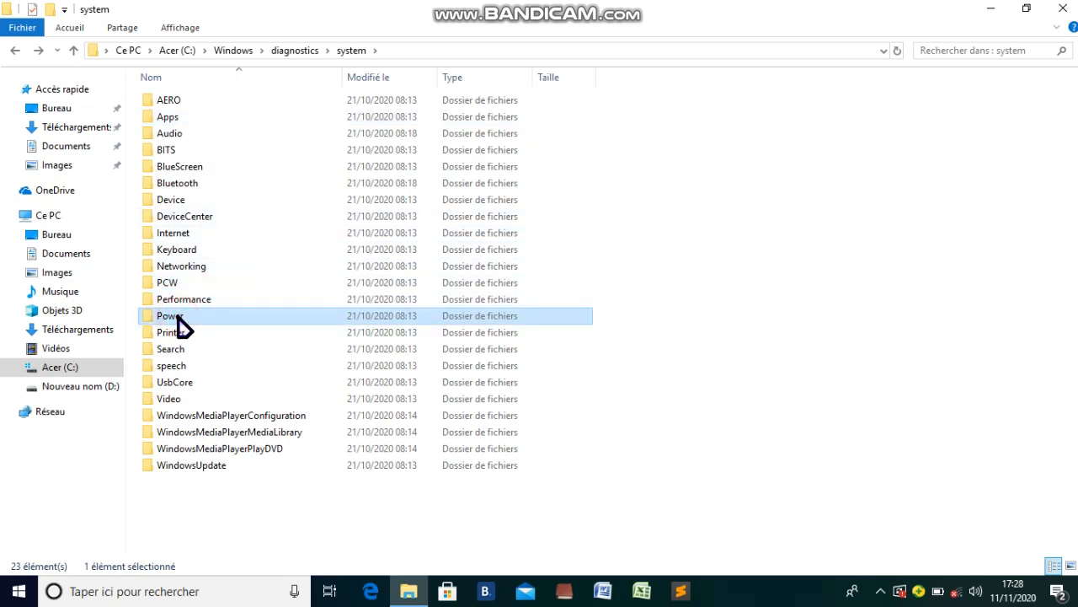
pyautogui.moveTo(228, 365)
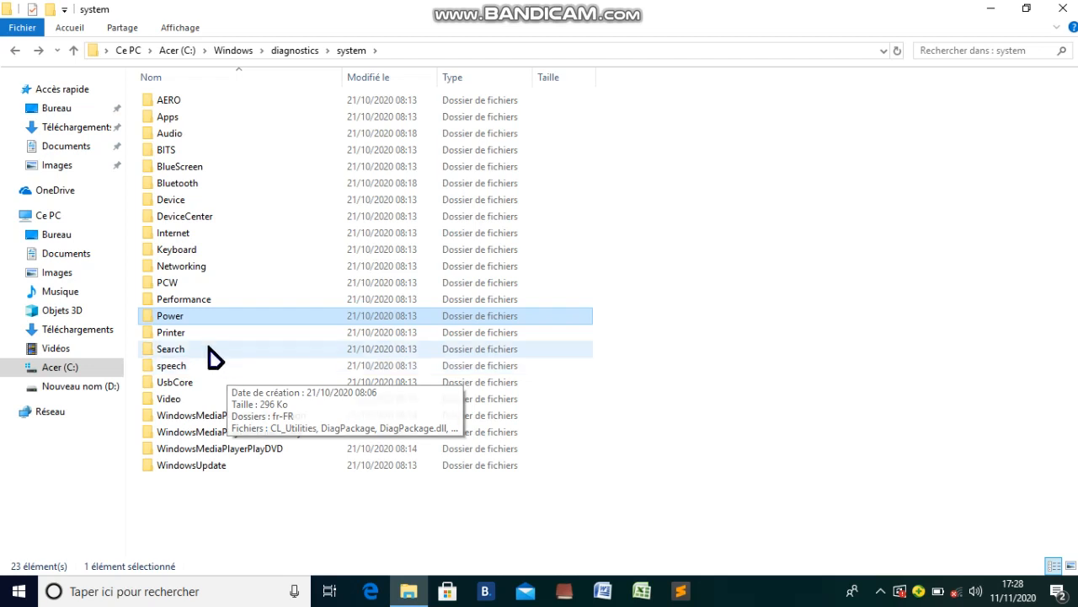
pyautogui.doubleClick(179, 320)
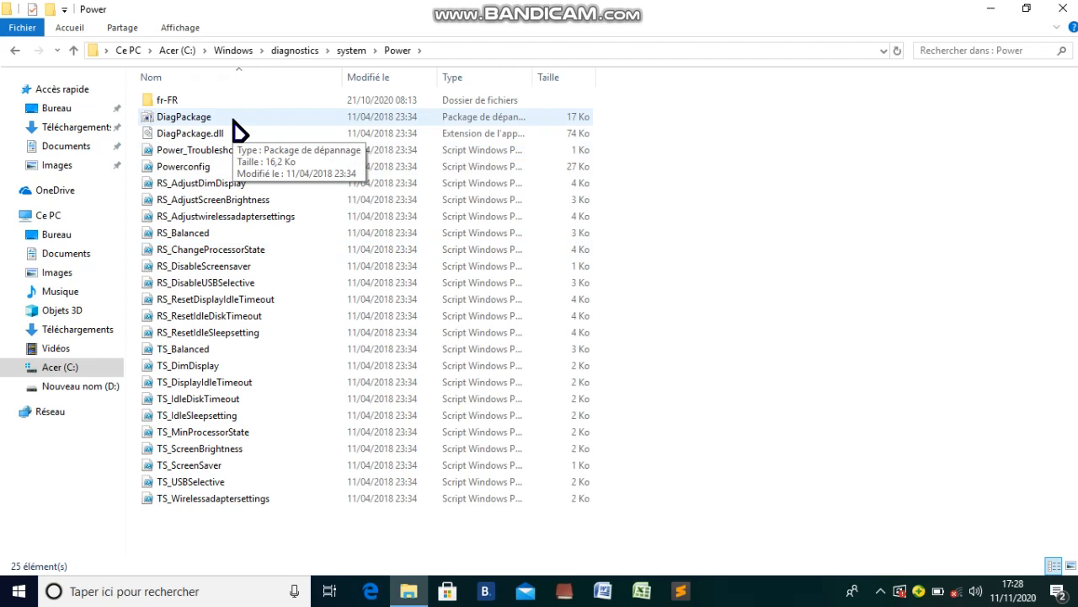
pyautogui.click(14, 51)
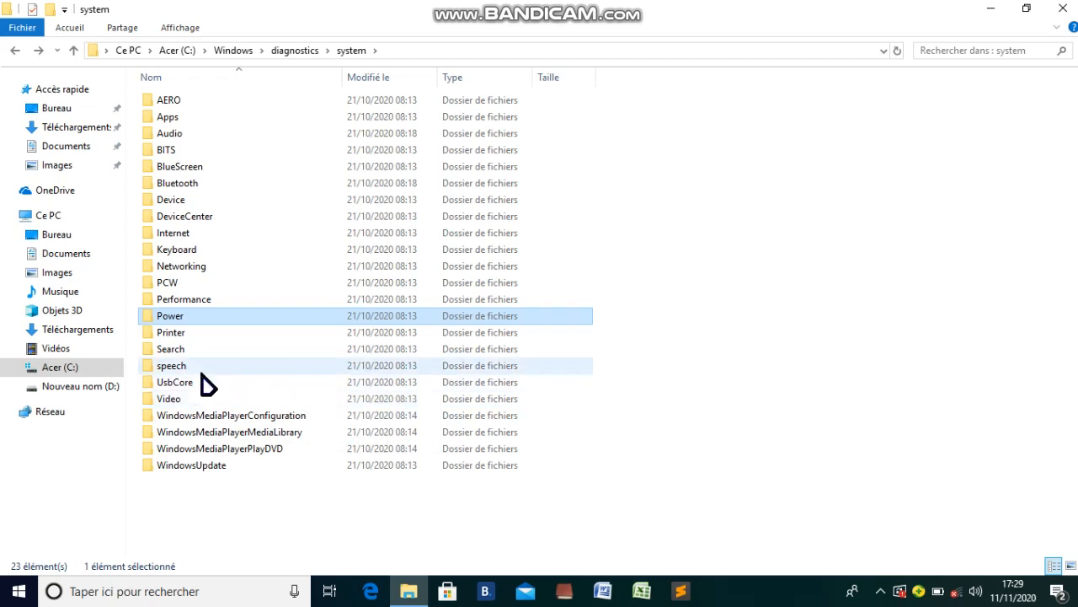
pyautogui.click(202, 367)
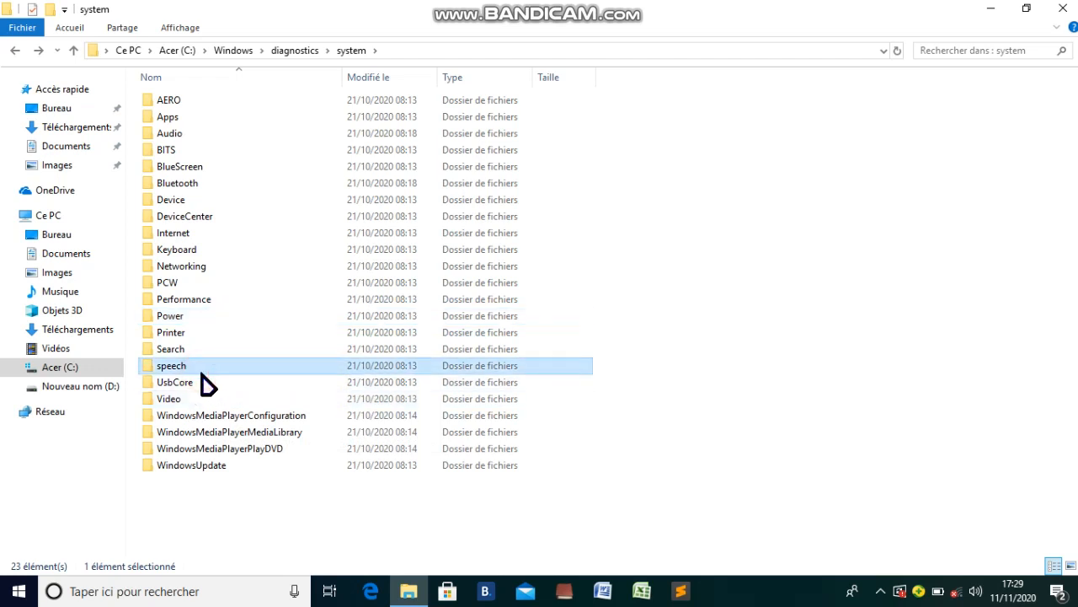
pyautogui.click(194, 594)
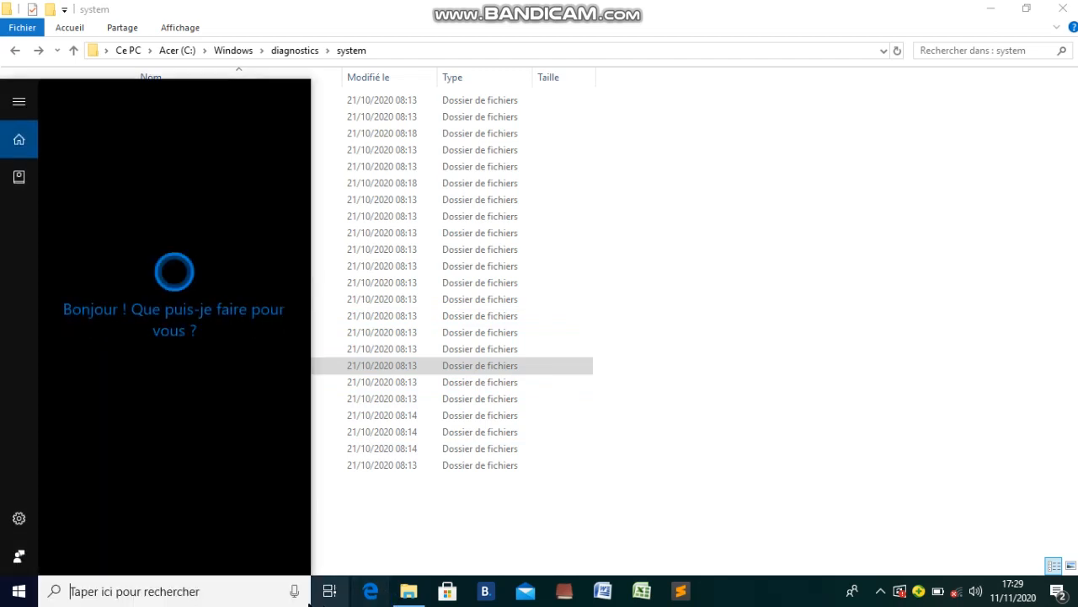
pyautogui.click(698, 456)
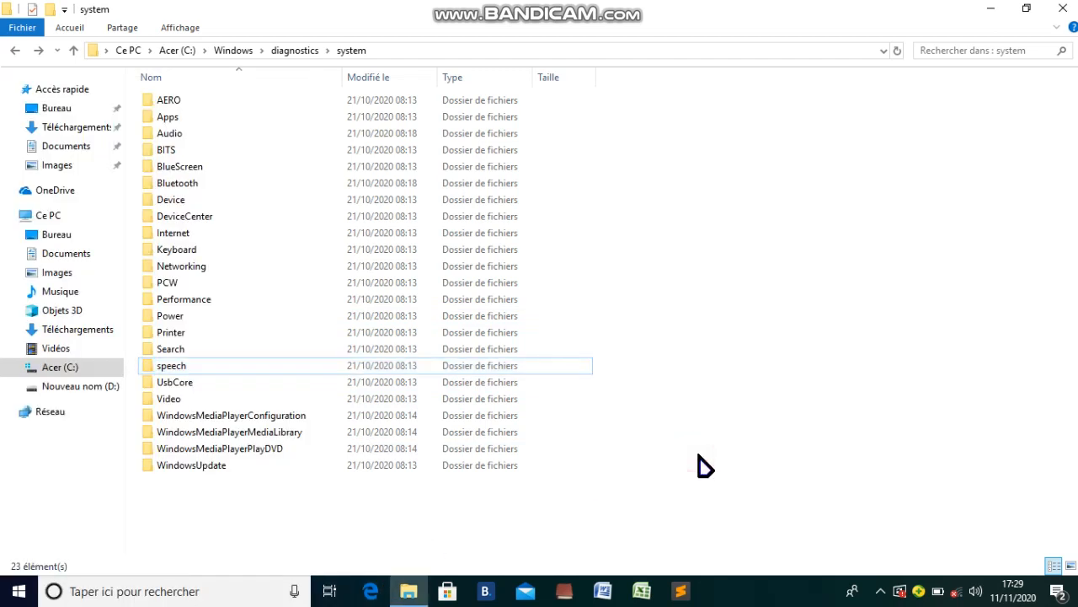
# Launch the DiagPackage troubleshooter from the WindowsUpdate folder and start its problem detection
pyautogui.doubleClick(202, 469)
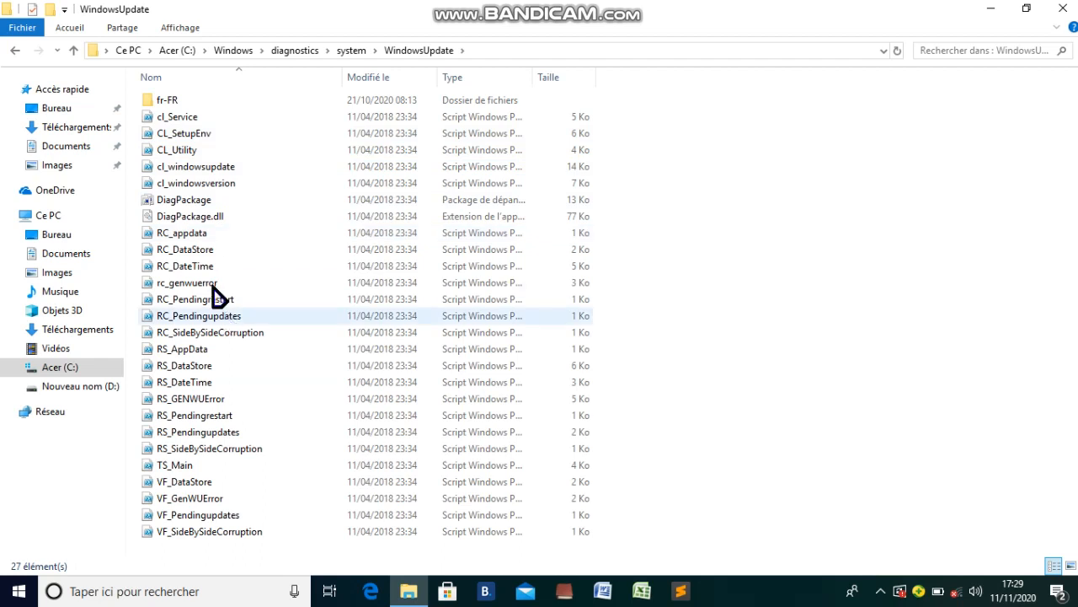
pyautogui.doubleClick(192, 205)
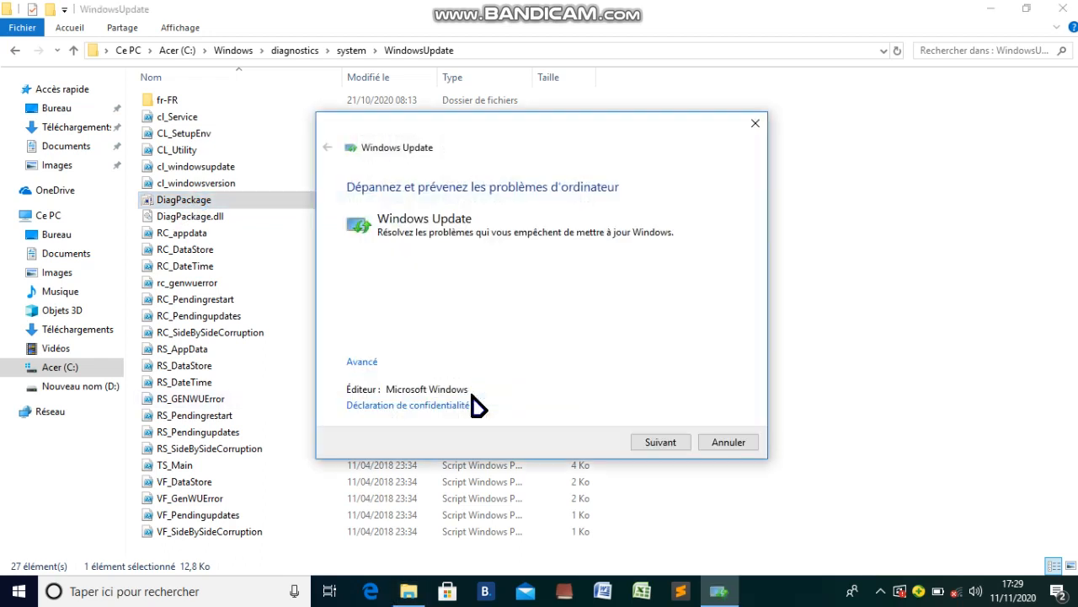
pyautogui.click(661, 446)
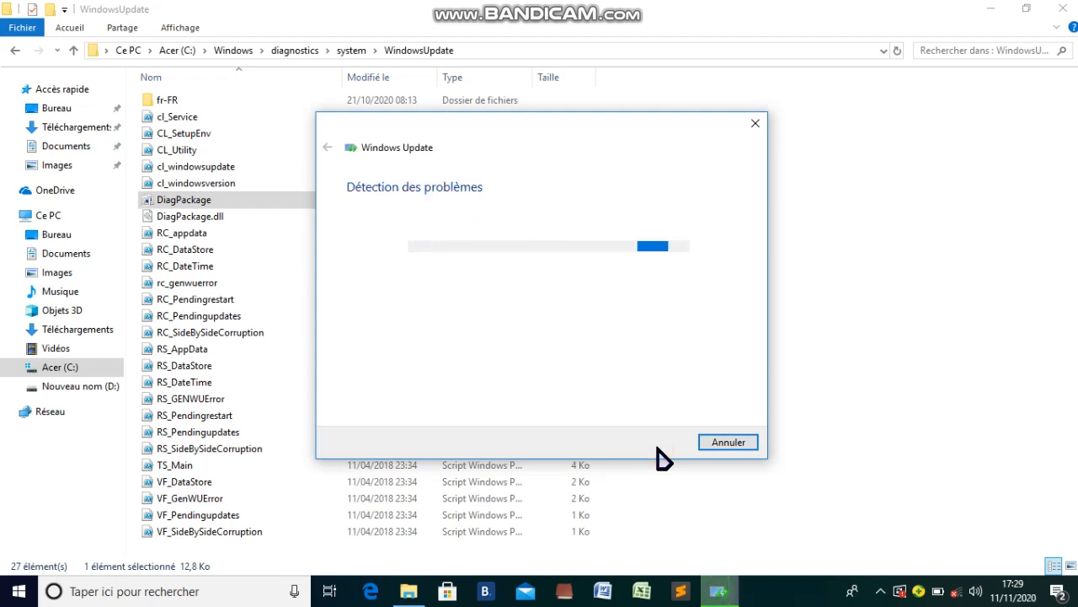
# Return to the system folder while the Windows Update troubleshooter runs, and check its detection progress
pyautogui.click(867, 450)
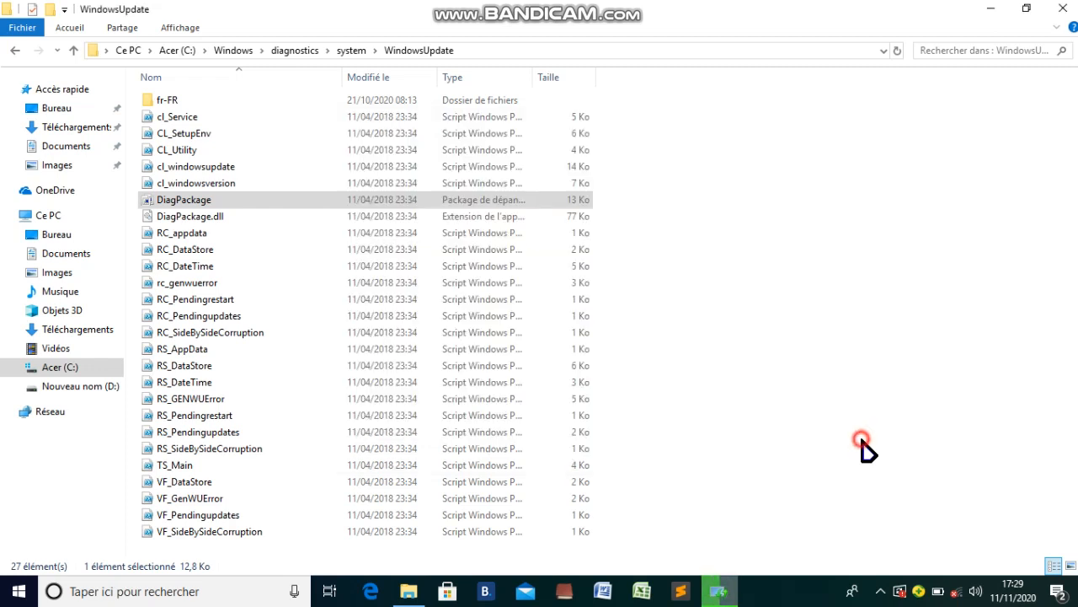
pyautogui.click(9, 50)
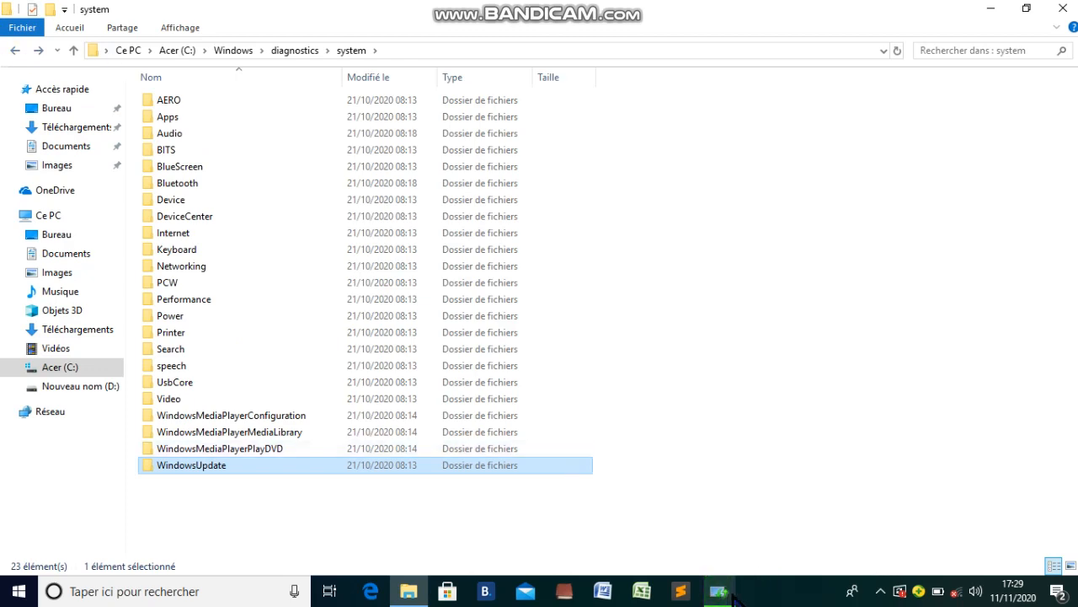
pyautogui.moveTo(731, 592)
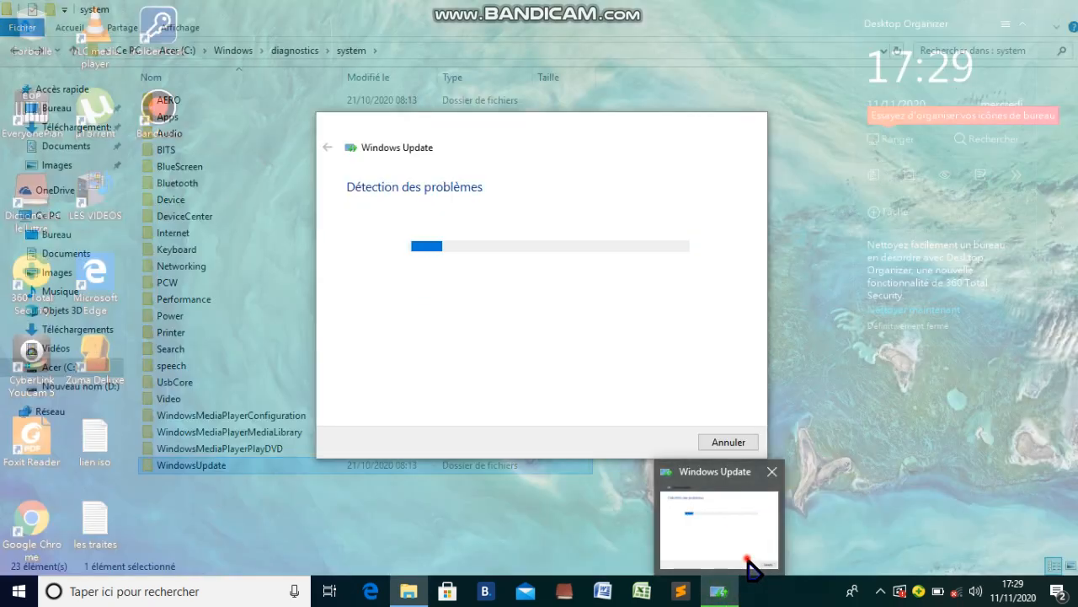
pyautogui.click(746, 572)
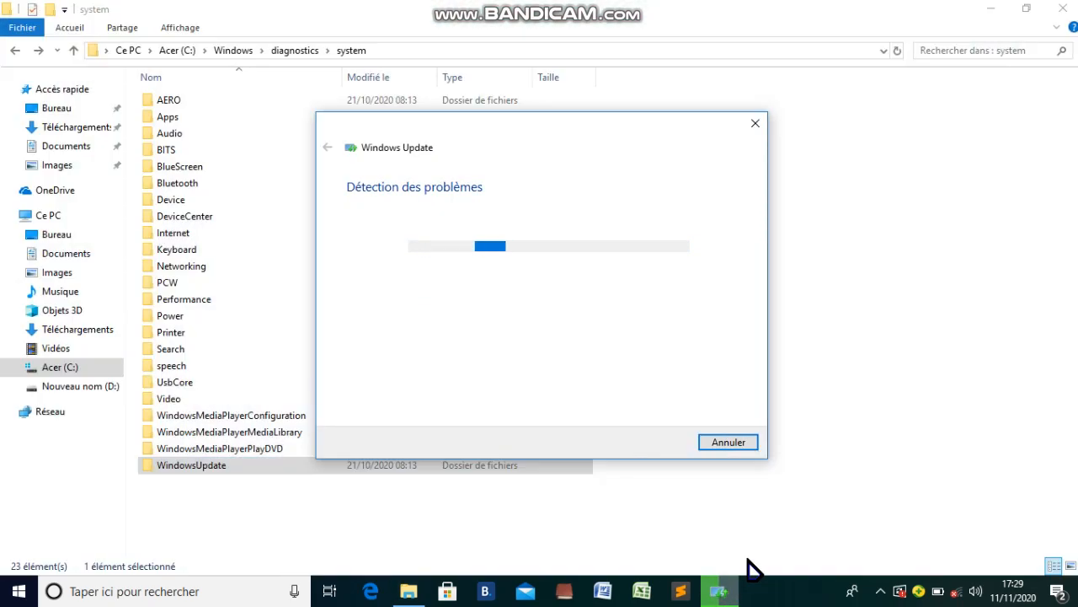
pyautogui.click(801, 453)
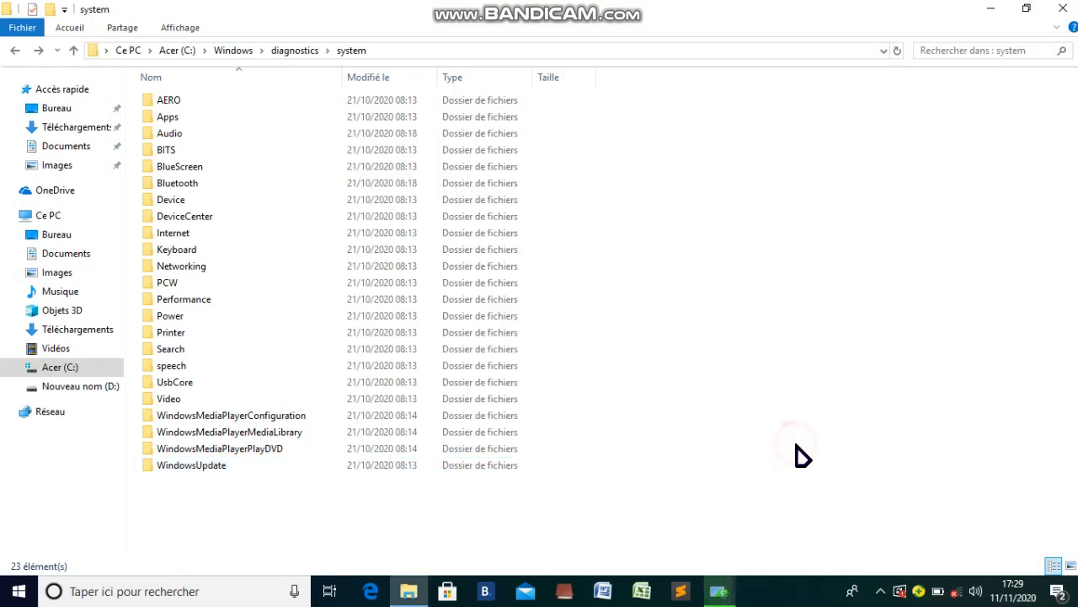
# Bring back the Windows Update troubleshooter and skip the proposed fix for downloading and installing pending updates
pyautogui.moveTo(726, 598)
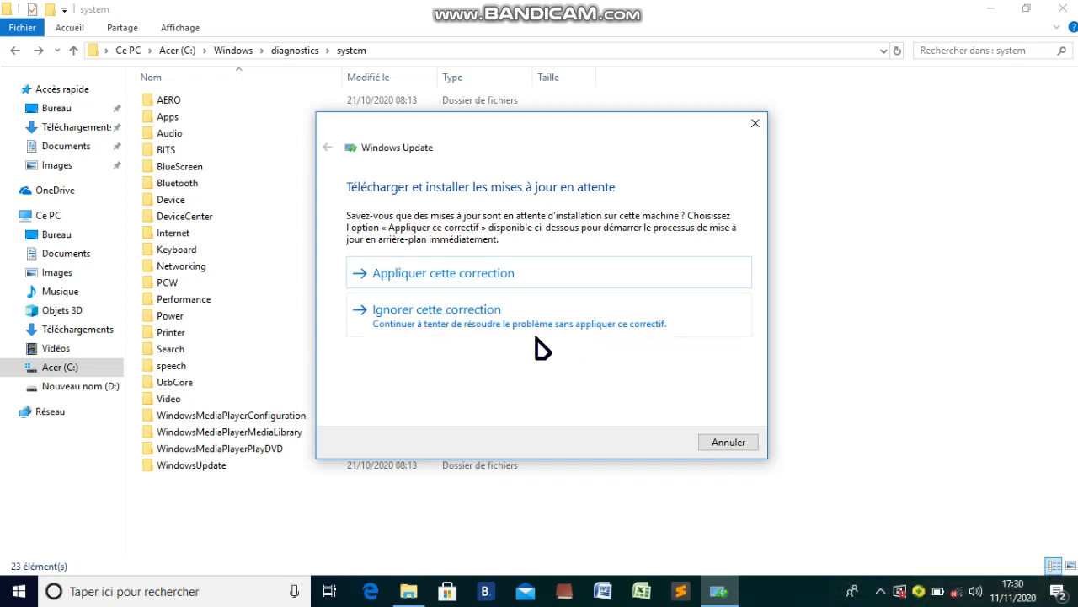
pyautogui.click(494, 312)
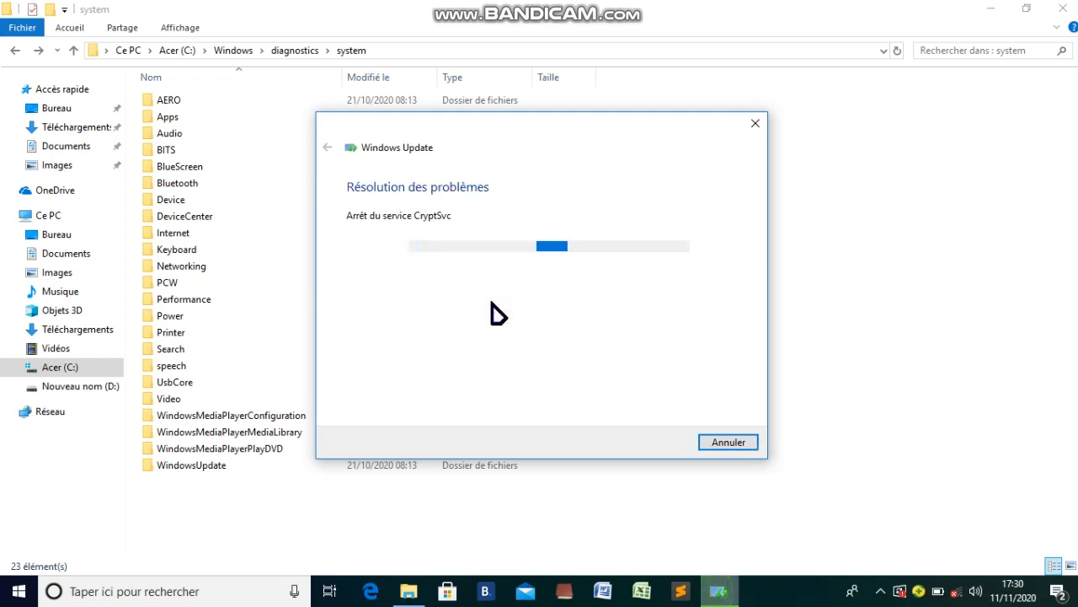